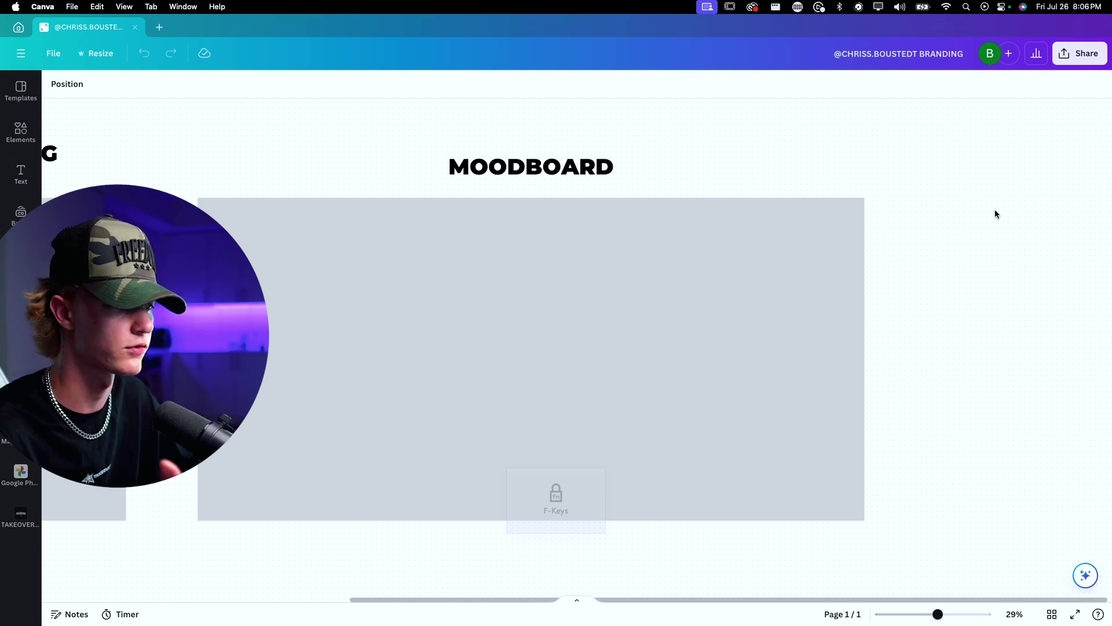
Examine the empty moodboard area and the branding board beside it, including its A-Roll, B-Roll and Elements sections
{"action": "scroll", "coordinate": [773, 337], "scroll_direction": "down", "scroll_amount": 3}
{"action": "scroll", "coordinate": [330, 343], "scroll_direction": "up", "scroll_amount": 2}
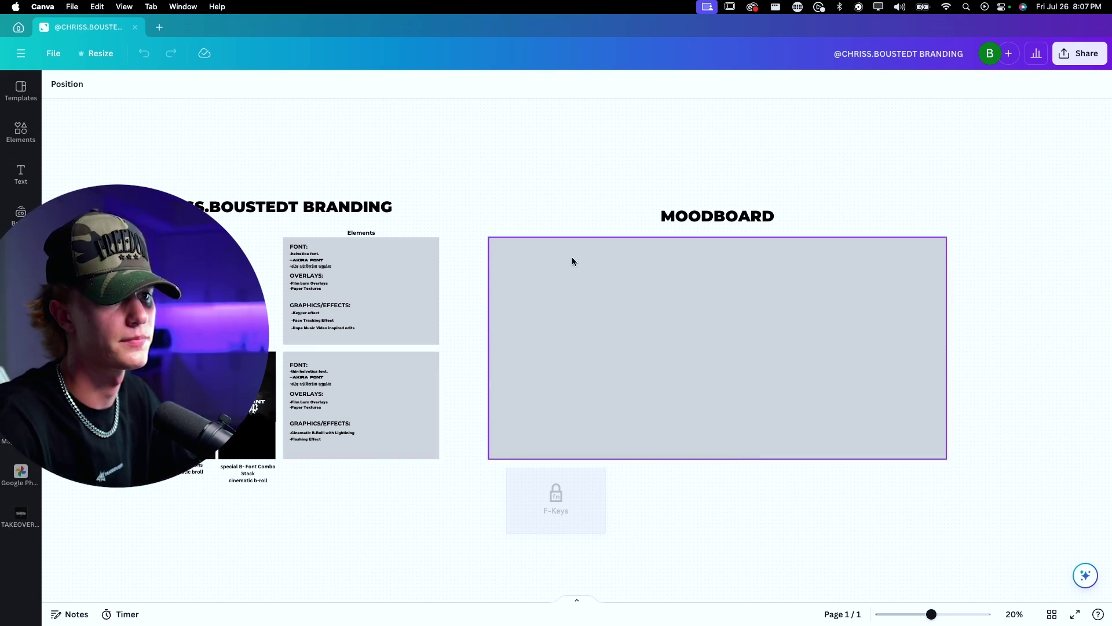
{"action": "left_click_drag", "start_coordinate": [489, 169], "coordinate": [1005, 513]}
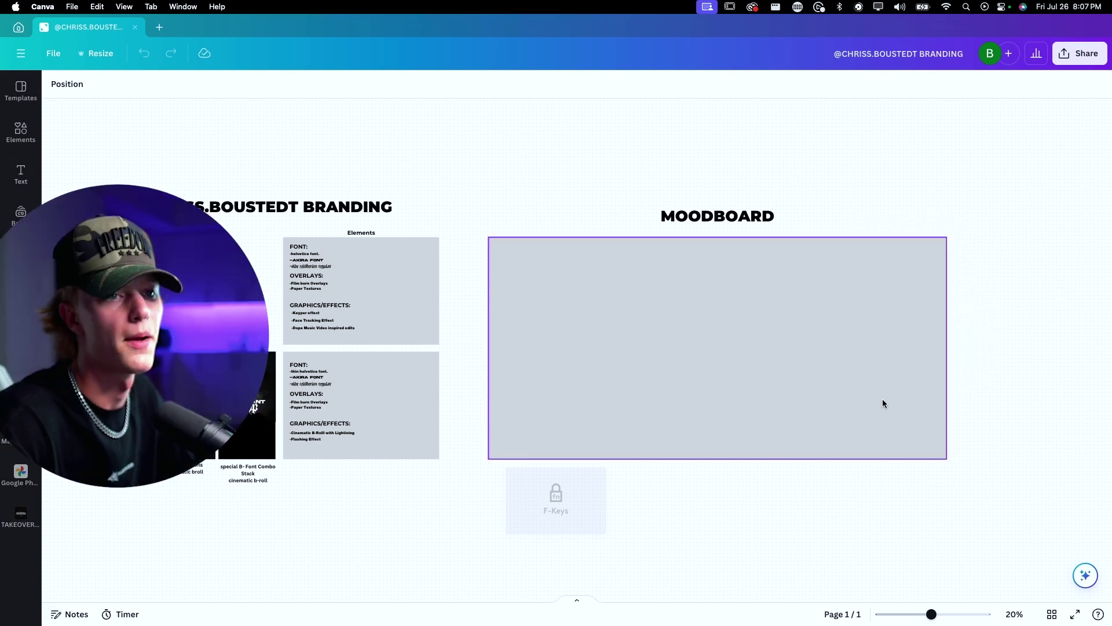
{"action": "scroll", "coordinate": [872, 418], "scroll_direction": "up", "scroll_amount": 3}
{"action": "scroll", "coordinate": [749, 410], "scroll_direction": "right", "scroll_amount": 3}
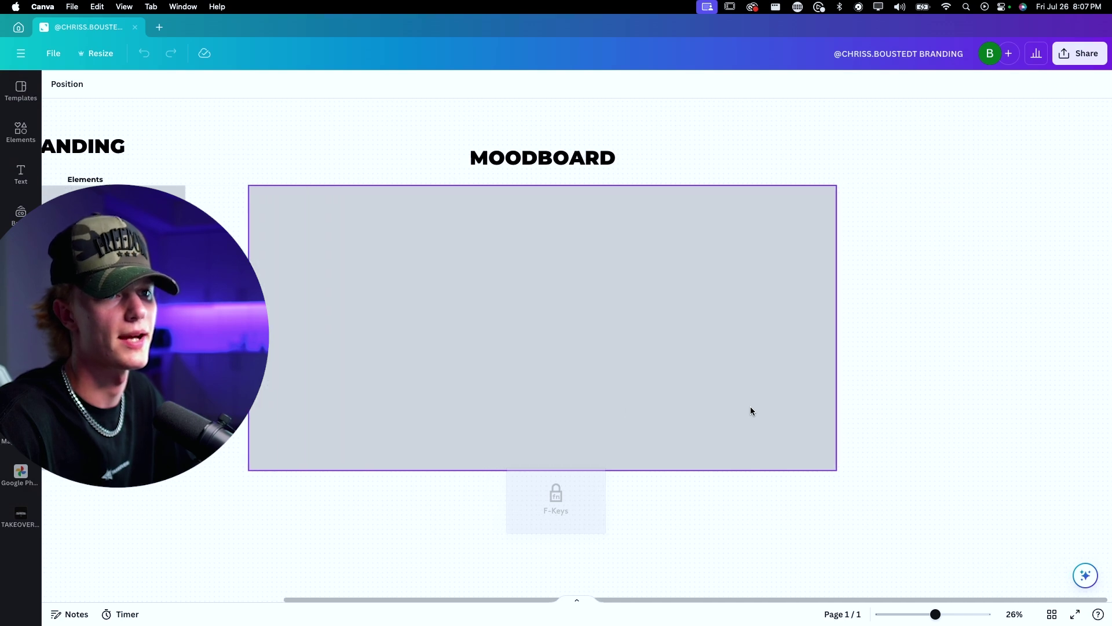
{"action": "scroll", "coordinate": [570, 339], "scroll_direction": "up", "scroll_amount": 2}
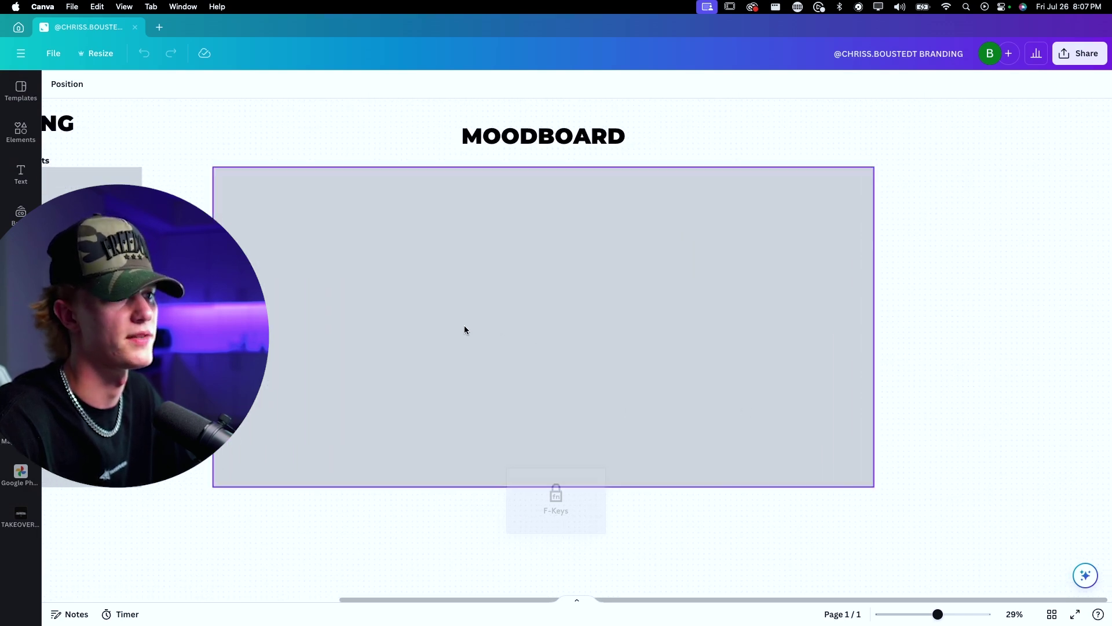
{"action": "scroll", "coordinate": [464, 329], "scroll_direction": "up", "scroll_amount": 1}
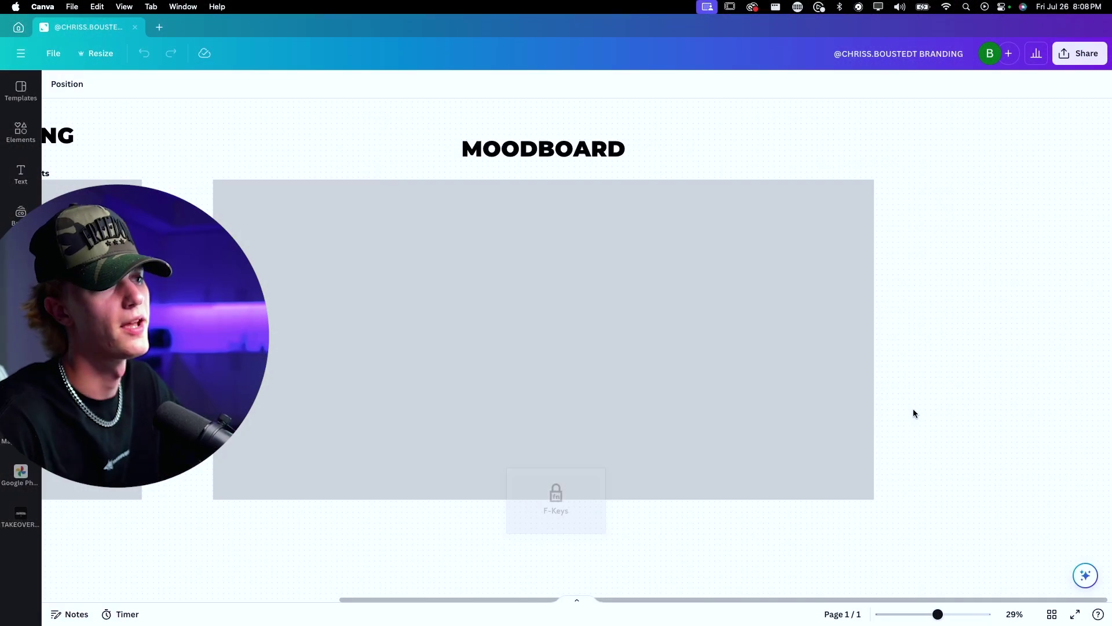
{"action": "scroll", "coordinate": [913, 413], "scroll_direction": "left", "scroll_amount": 10}
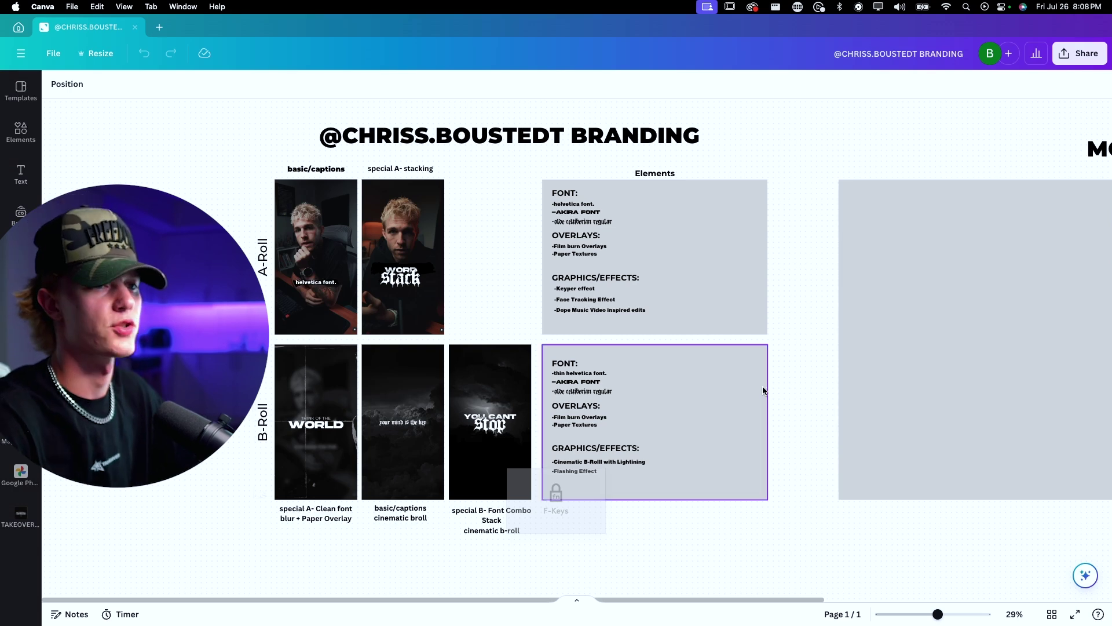
{"action": "scroll", "coordinate": [796, 346], "scroll_direction": "up", "scroll_amount": 1}
{"action": "scroll", "coordinate": [794, 346], "scroll_direction": "up", "scroll_amount": 2}
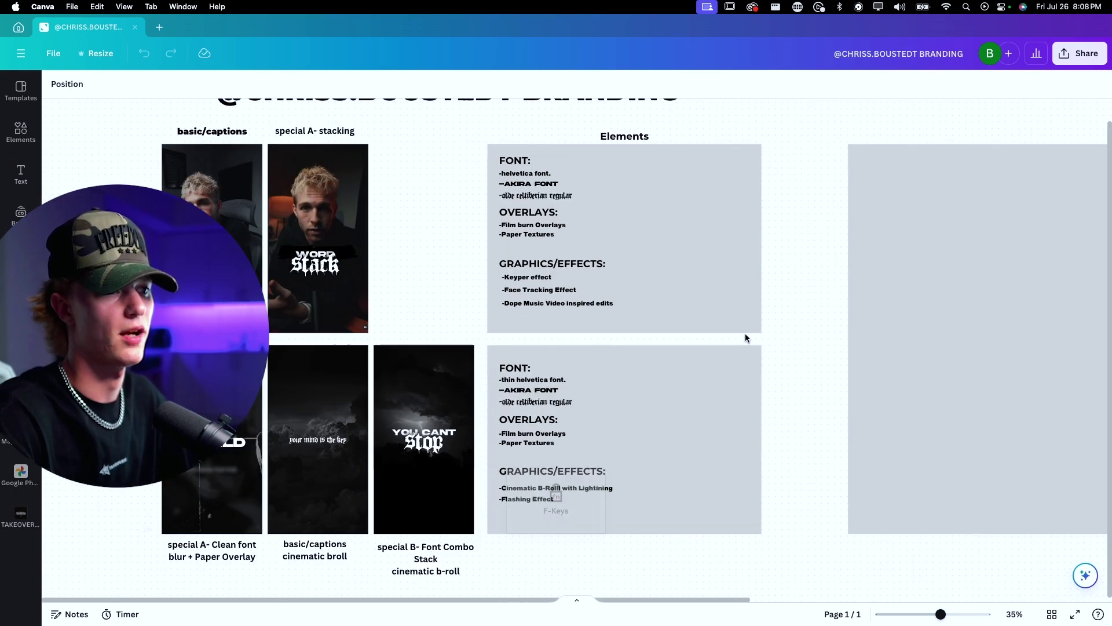
{"action": "scroll", "coordinate": [846, 342], "scroll_direction": "left", "scroll_amount": 3}
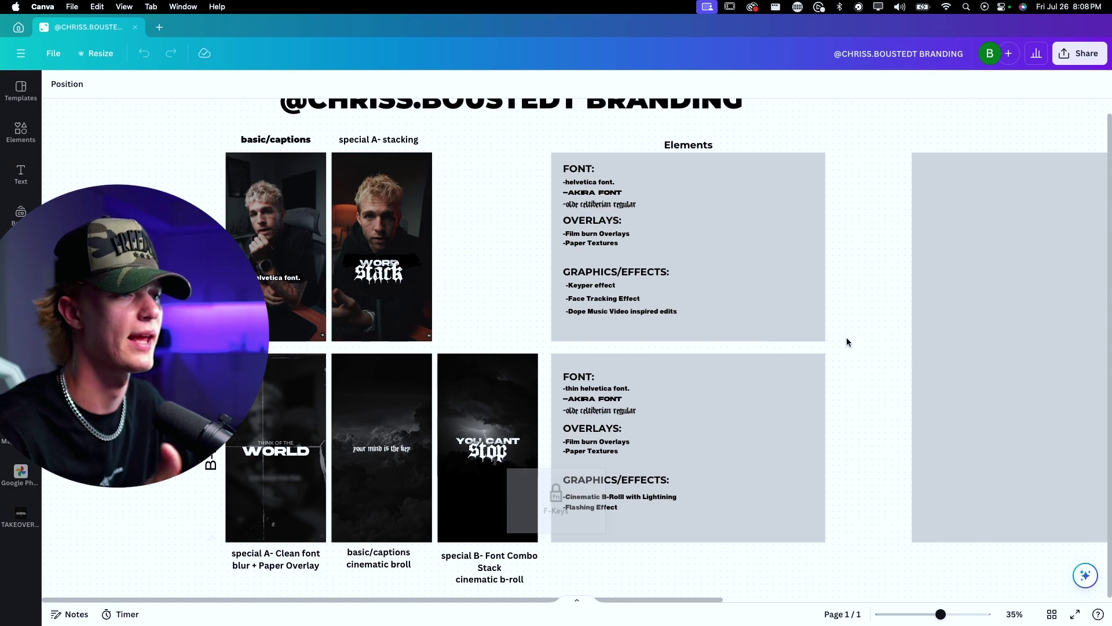
{"action": "scroll", "coordinate": [847, 338], "scroll_direction": "down", "scroll_amount": 1}
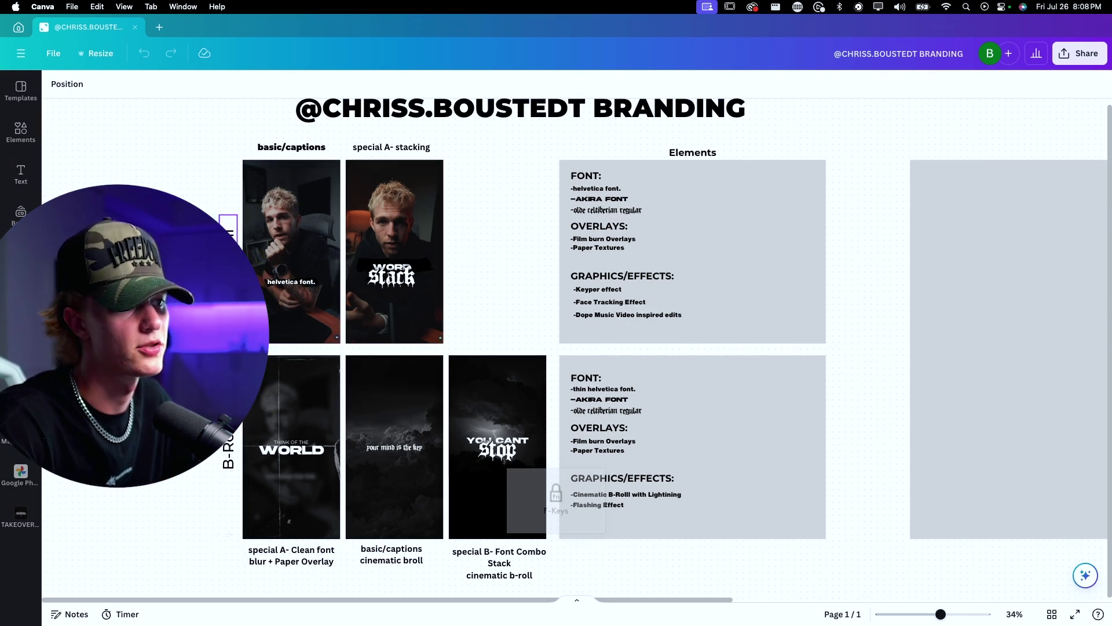
Examine the A-Roll and B-Roll rows, the basic/captions sample, and the stacked-word fonts against the Elements font list
{"action": "left_click_drag", "start_coordinate": [186, 223], "coordinate": [235, 258]}
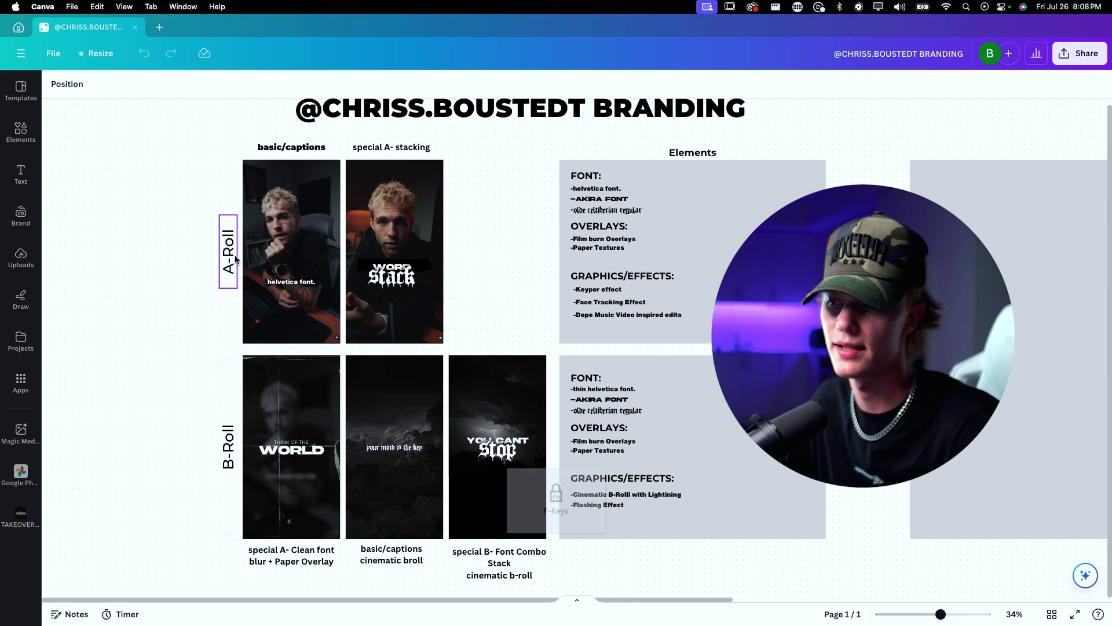
{"action": "left_click", "coordinate": [273, 495]}
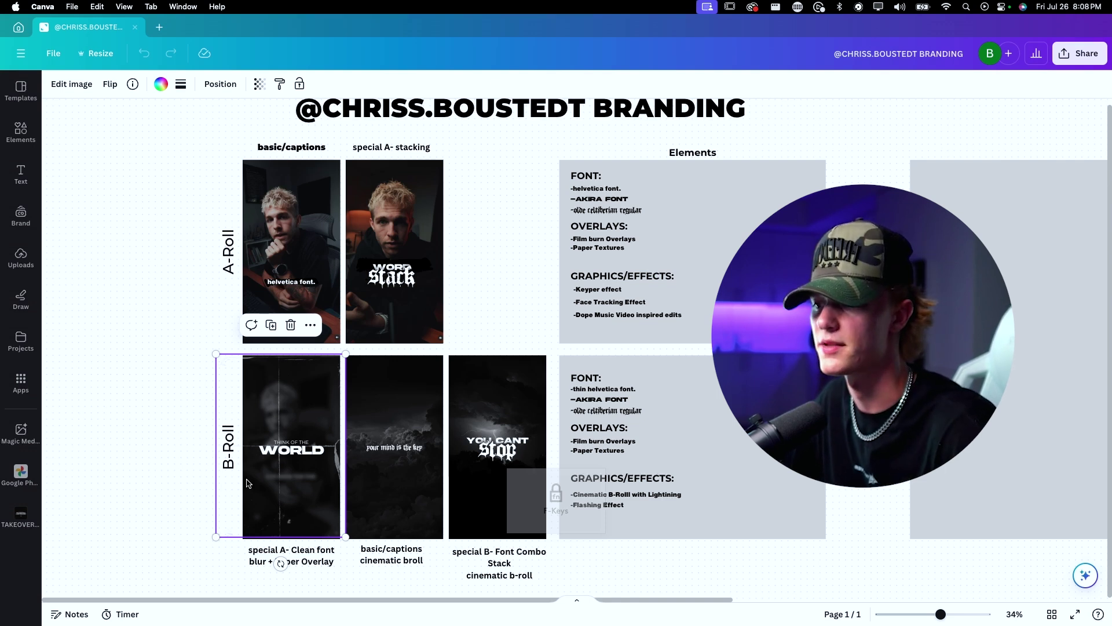
{"action": "left_click", "coordinate": [106, 488]}
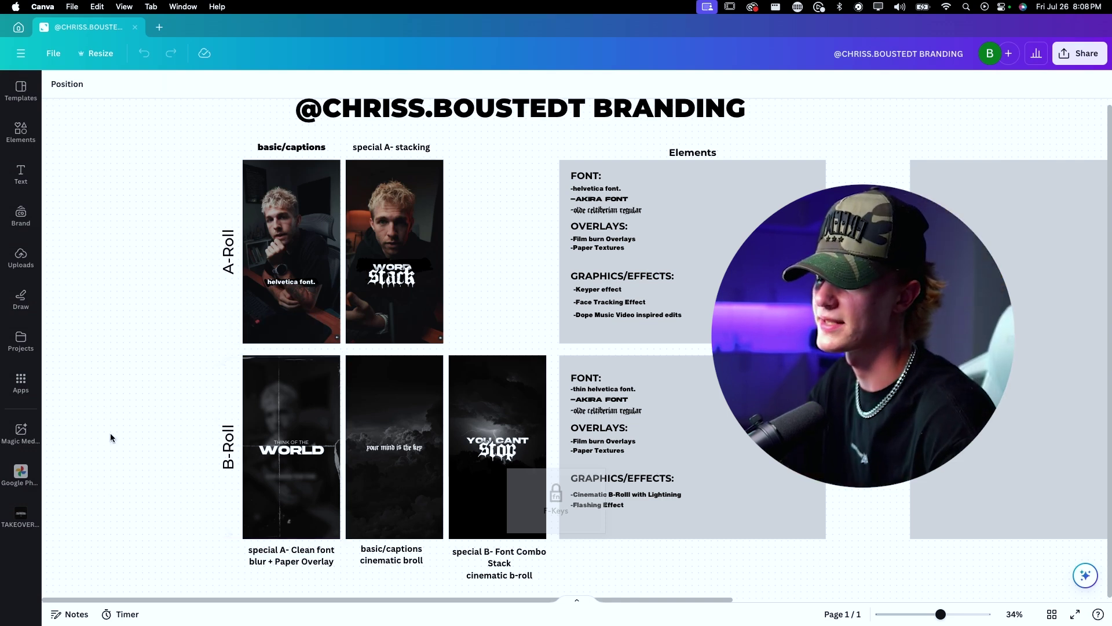
{"action": "left_click", "coordinate": [283, 149]}
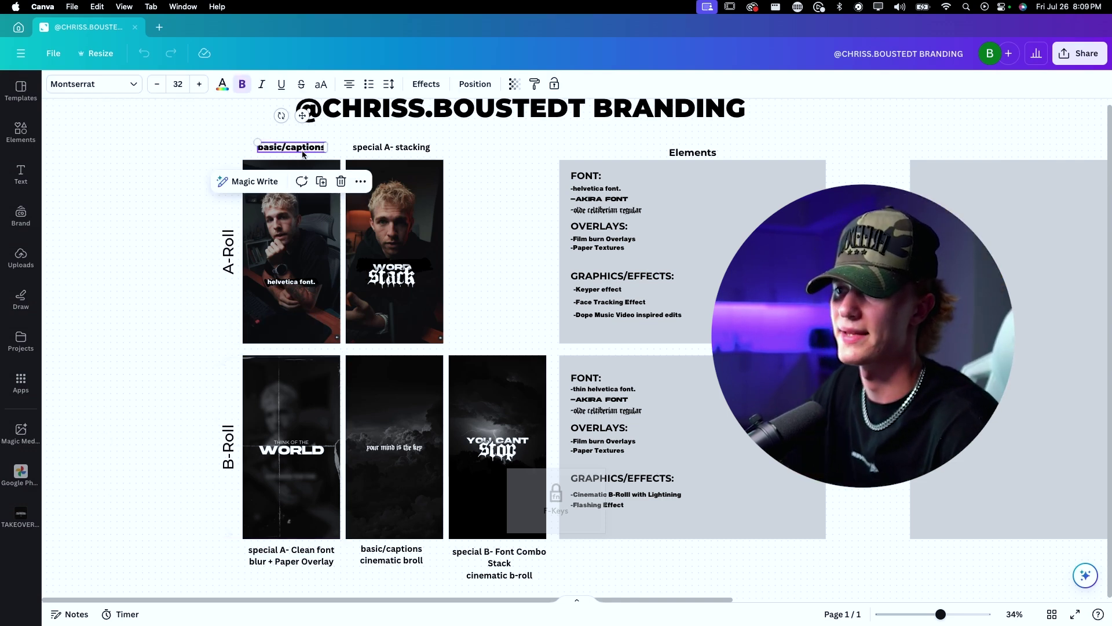
{"action": "left_click", "coordinate": [335, 144]}
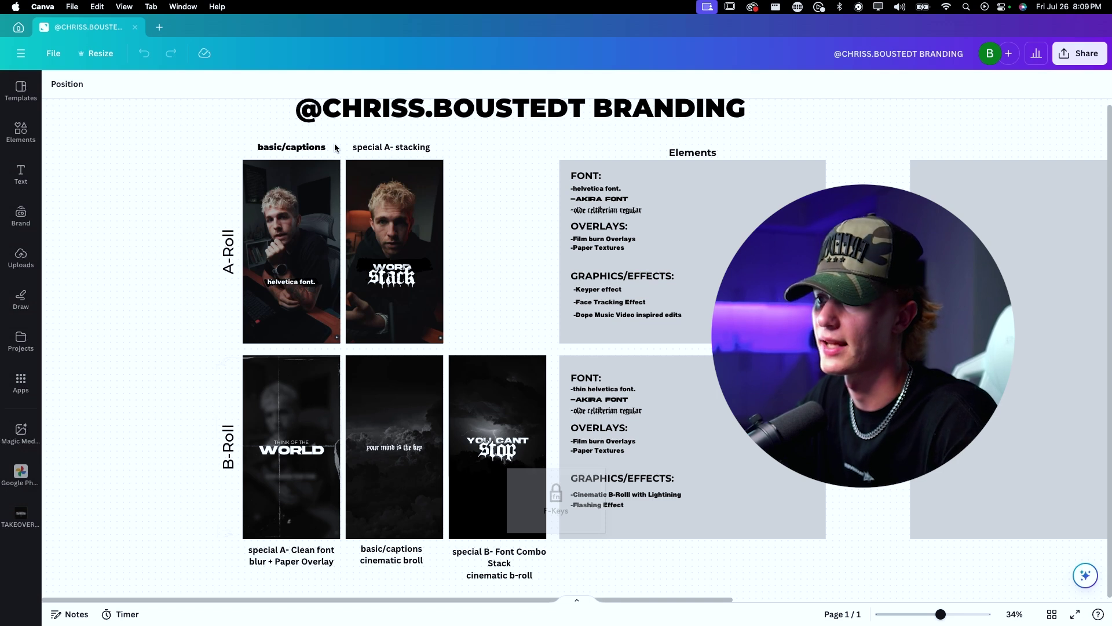
{"action": "left_click_drag", "start_coordinate": [256, 278], "coordinate": [279, 245]}
{"action": "left_click", "coordinate": [216, 322]}
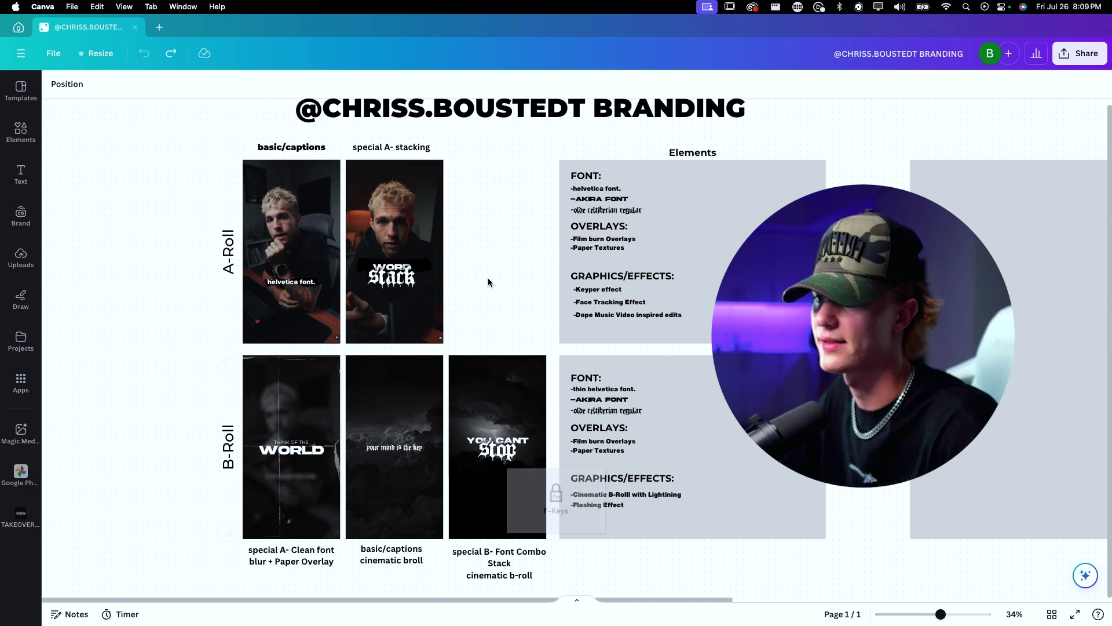
{"action": "left_click_drag", "start_coordinate": [396, 283], "coordinate": [394, 282]}
{"action": "left_click", "coordinate": [393, 269]}
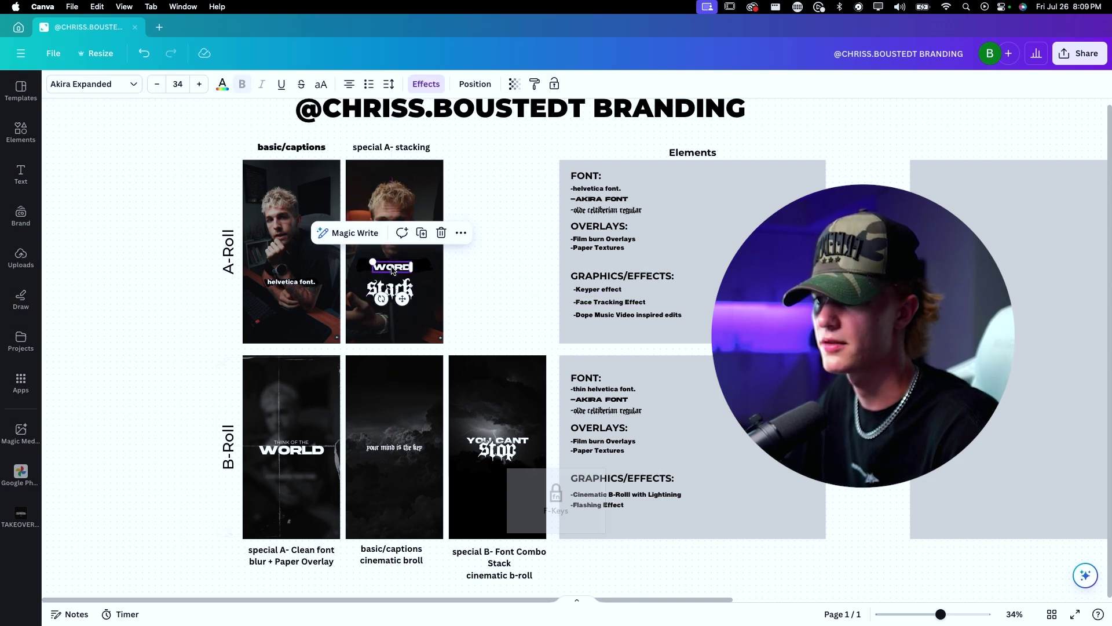
{"action": "left_click", "coordinate": [596, 199]}
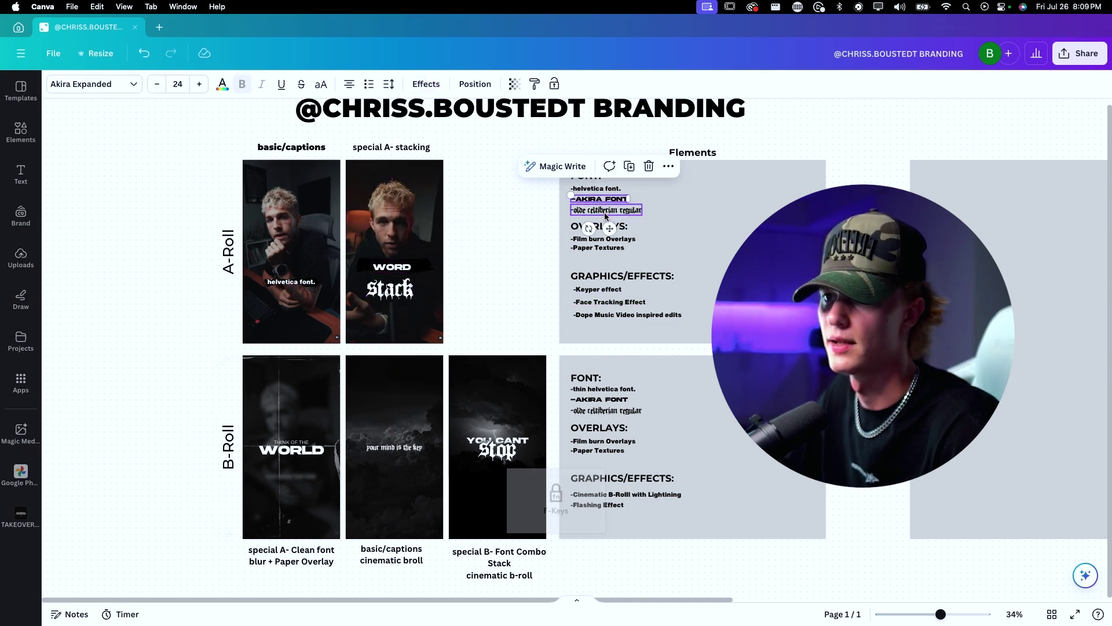
{"action": "left_click", "coordinate": [606, 211]}
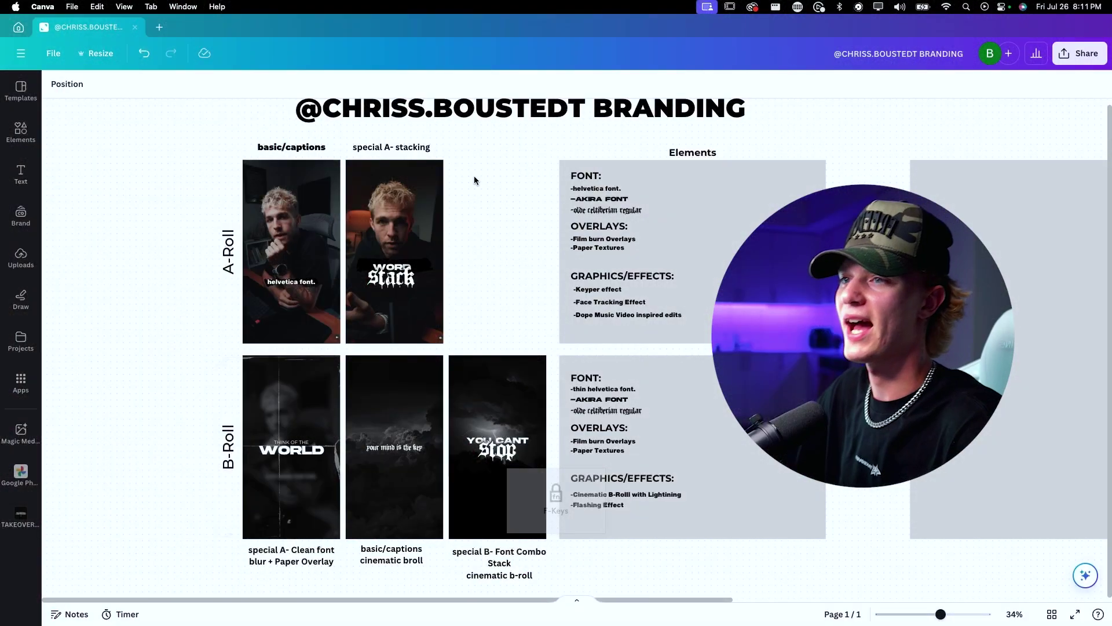
Duplicate the basic/captions sample image and place the copy in the empty third slot of the A-Roll row
{"action": "left_click_drag", "start_coordinate": [487, 168], "coordinate": [337, 249]}
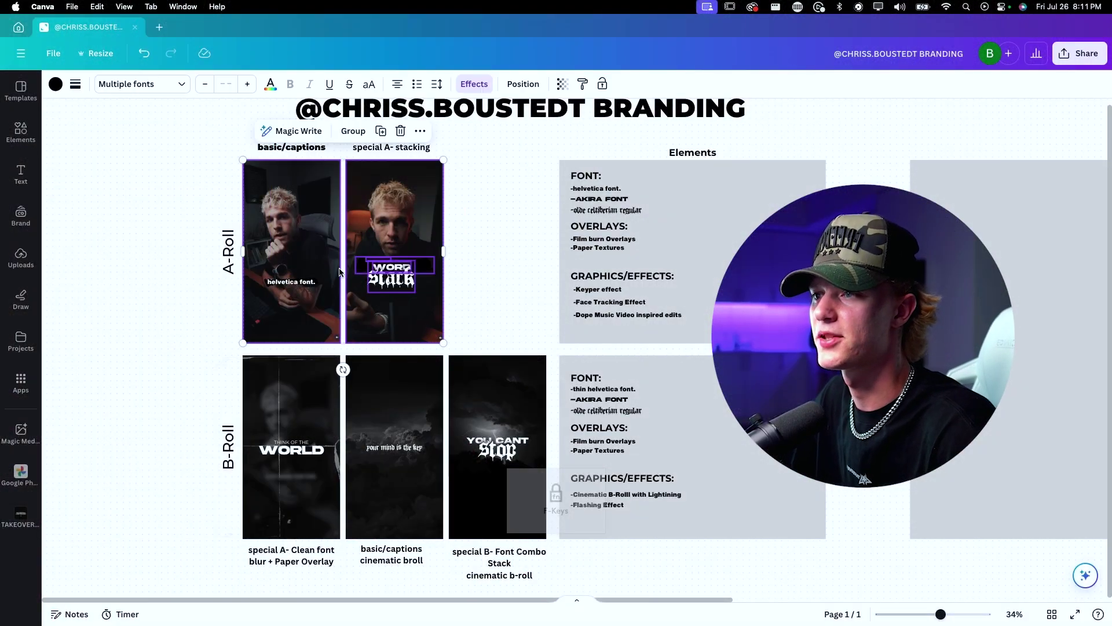
{"action": "left_click", "coordinate": [502, 241]}
{"action": "left_click", "coordinate": [306, 232]}
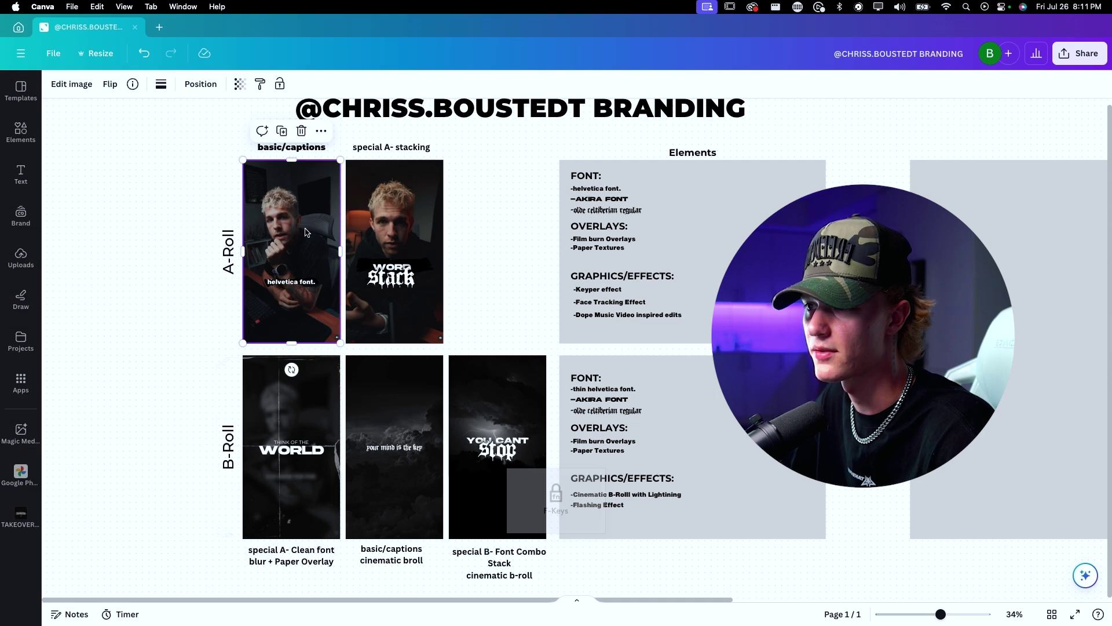
{"action": "right_click", "coordinate": [306, 221]}
{"action": "left_click", "coordinate": [351, 301]}
{"action": "left_click_drag", "start_coordinate": [298, 229], "coordinate": [504, 226]}
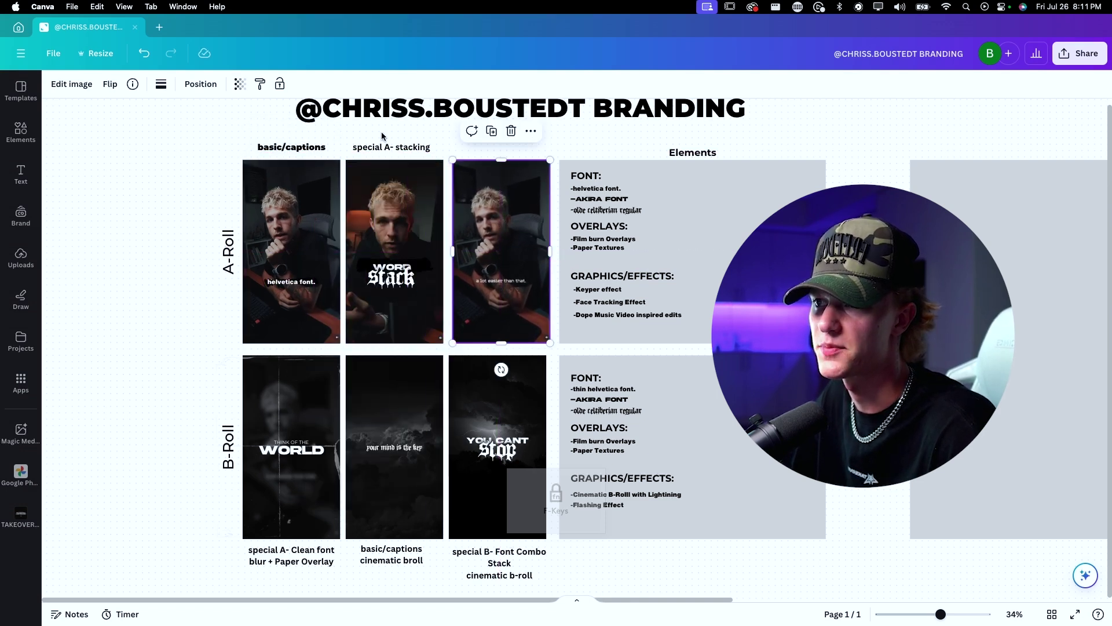
Copy the "special A- stacking" label above the third A-Roll image and change its text to "special A- FACETRACK"
{"action": "left_click", "coordinate": [400, 148]}
{"action": "left_click_drag", "start_coordinate": [400, 148], "coordinate": [509, 149]}
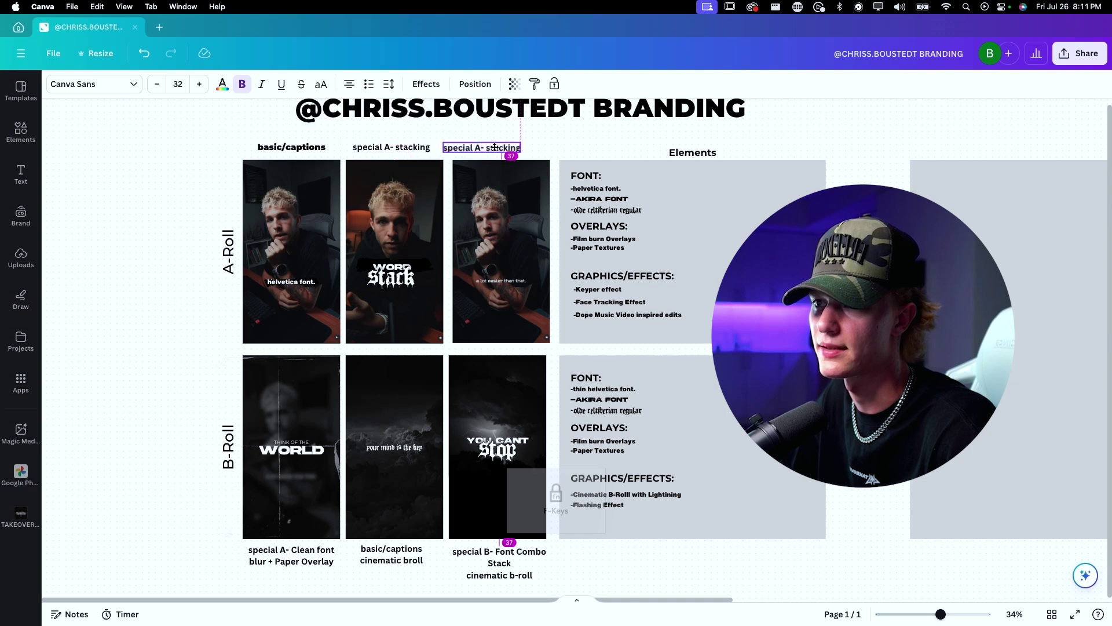
{"action": "double_click", "coordinate": [509, 148]}
{"action": "left_click", "coordinate": [510, 149]}
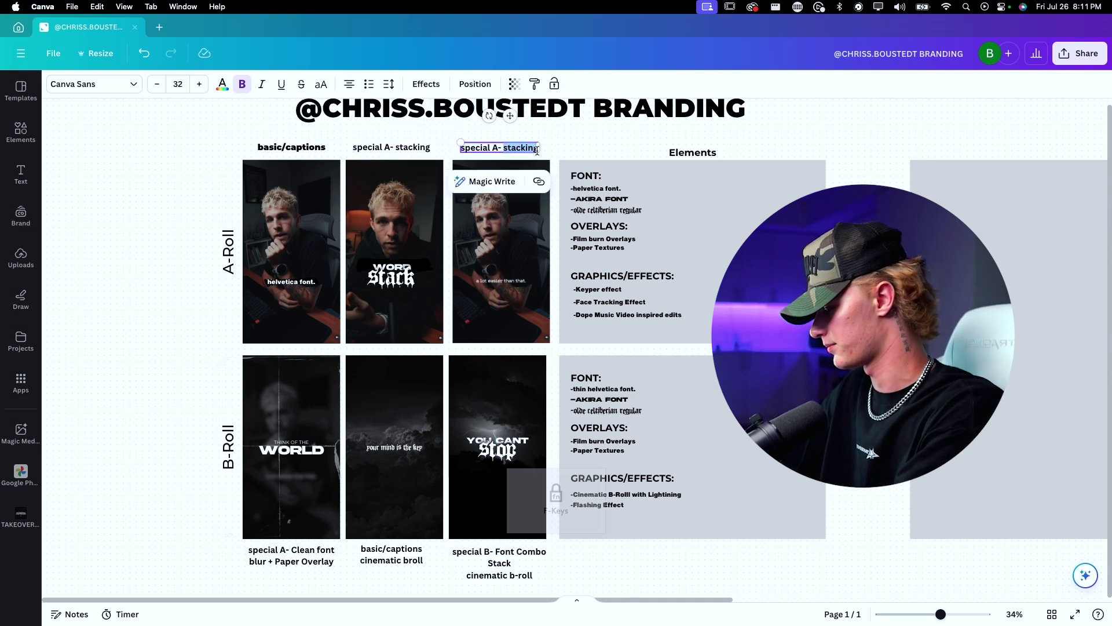
{"action": "type", "text": "FAC"}
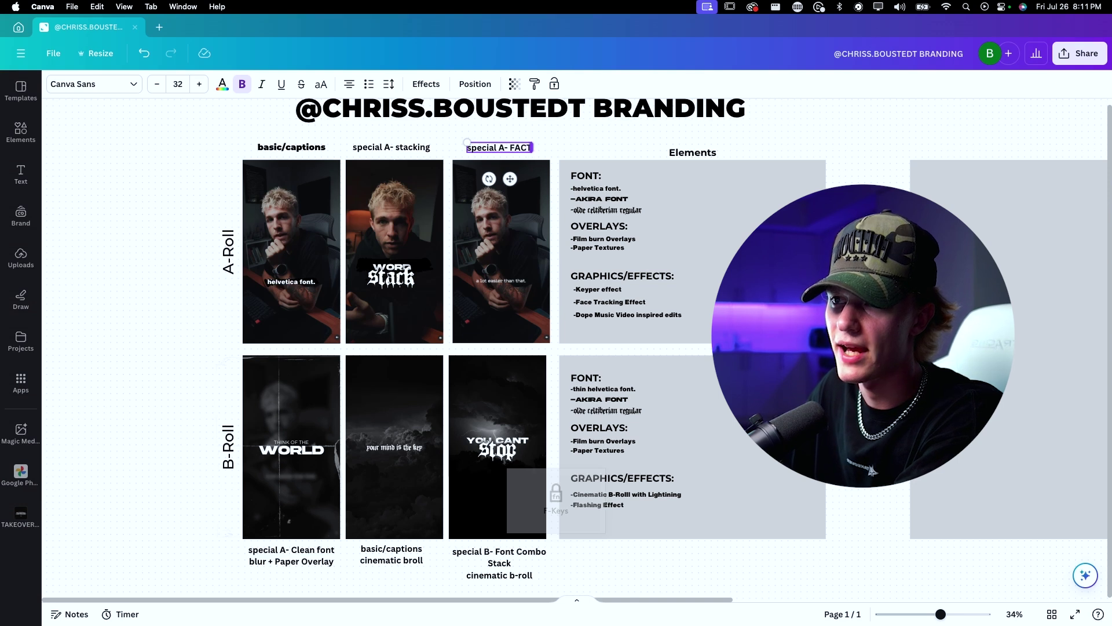
{"action": "type", "text": "ETRACK"}
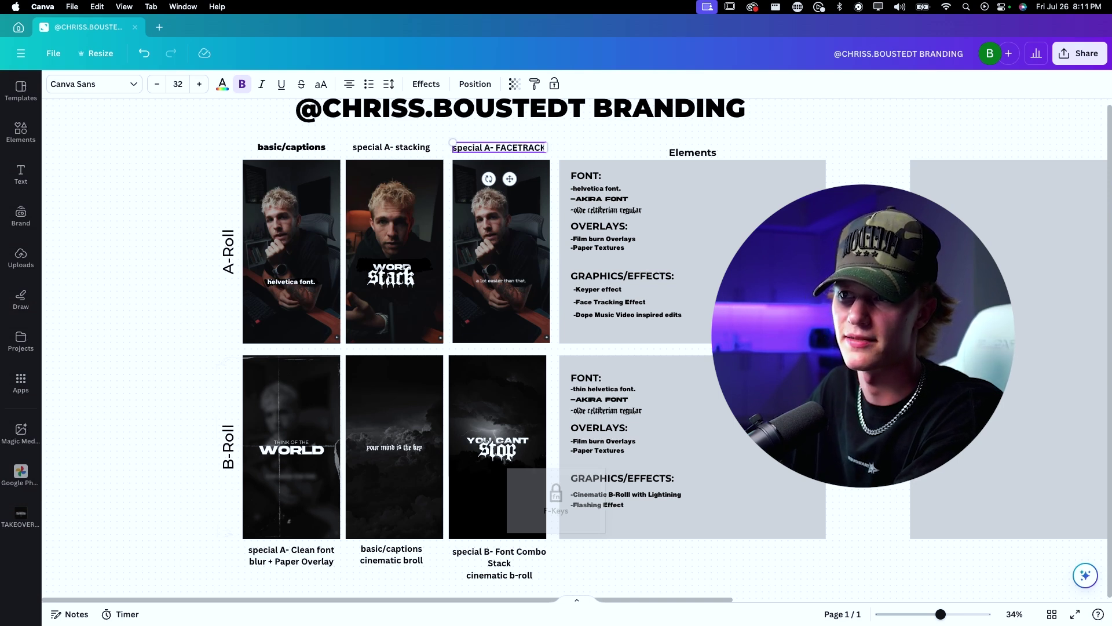
{"action": "left_click", "coordinate": [571, 143]}
{"action": "left_click", "coordinate": [505, 233]}
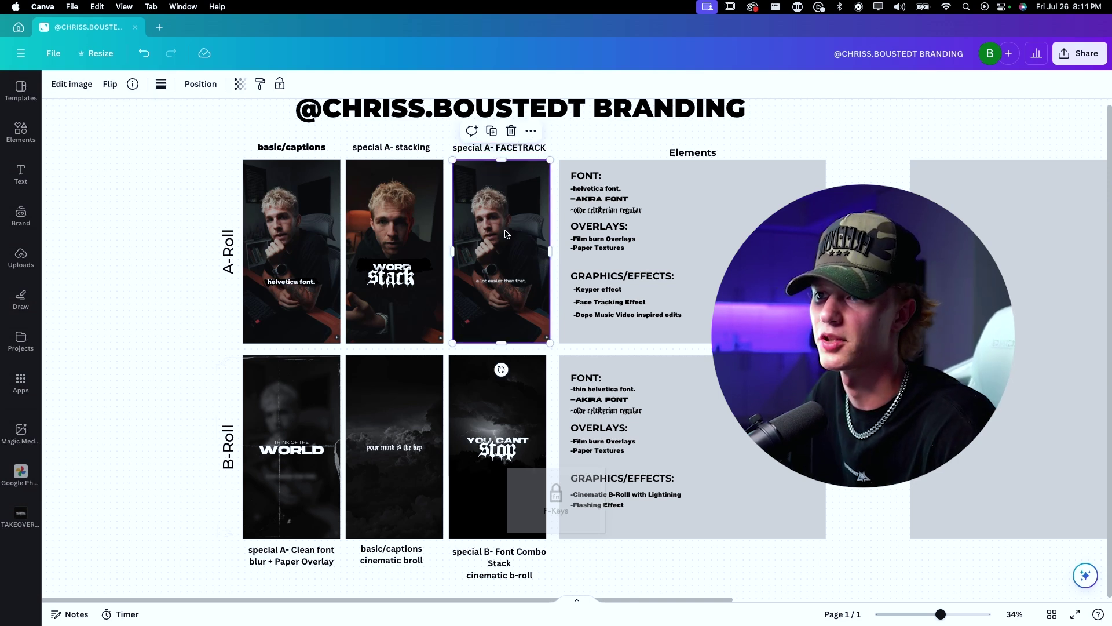
{"action": "left_click_drag", "start_coordinate": [550, 163], "coordinate": [585, 157]}
{"action": "key", "text": "super+z"}
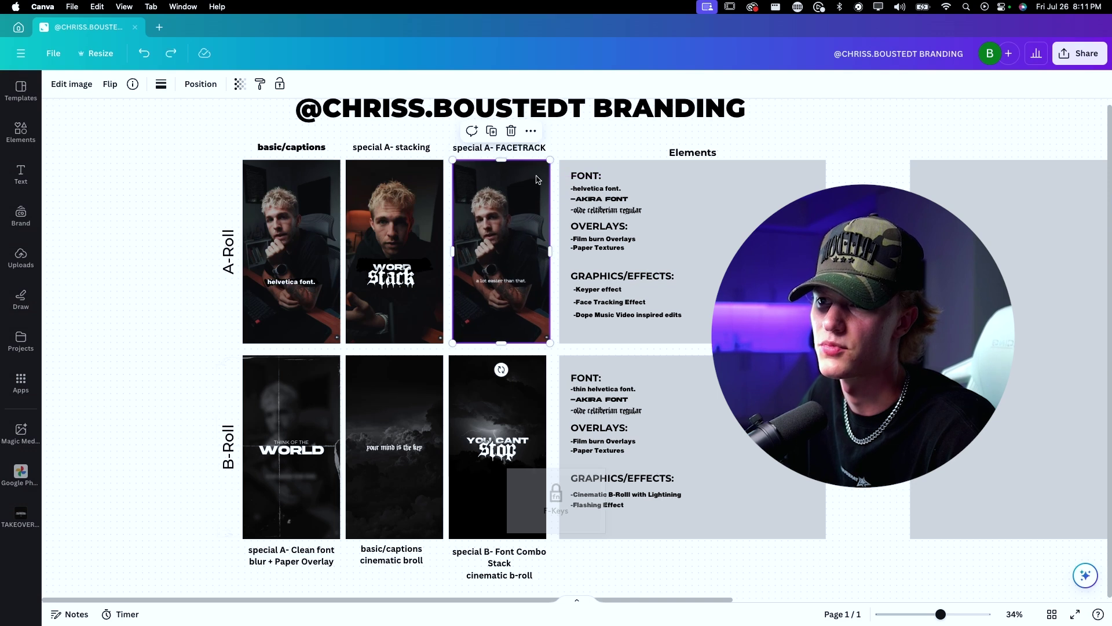
Annotate the FACETRACK image in red pen with an arrow to the face, strokes radiating around it, and the word "track"
{"action": "left_click", "coordinate": [3, 316]}
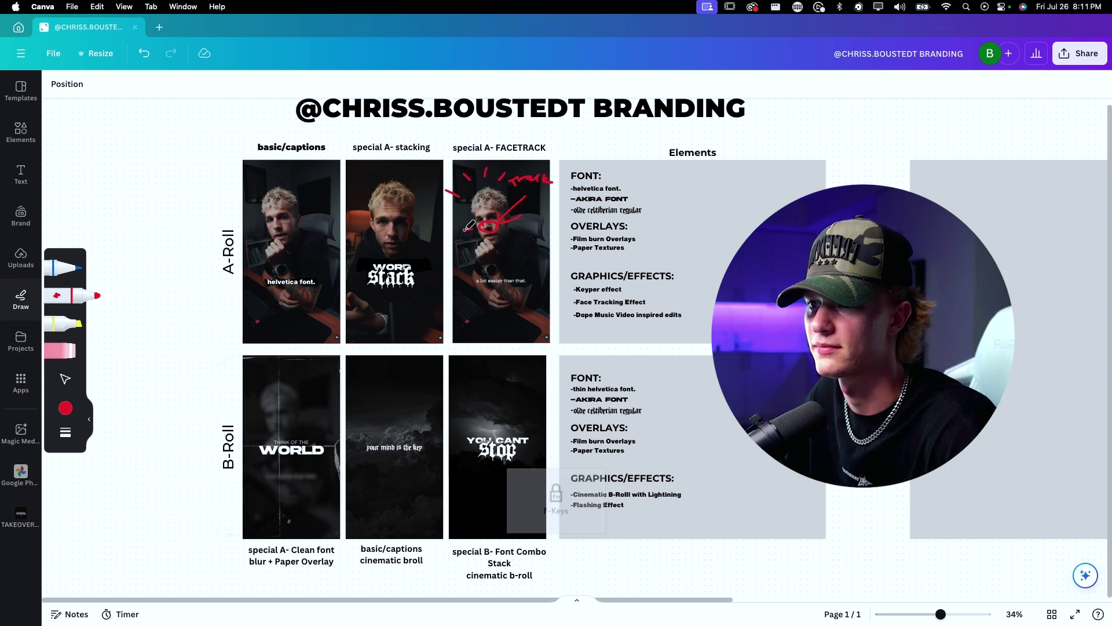
{"action": "left_click", "coordinate": [66, 408]}
{"action": "left_click", "coordinate": [139, 212]}
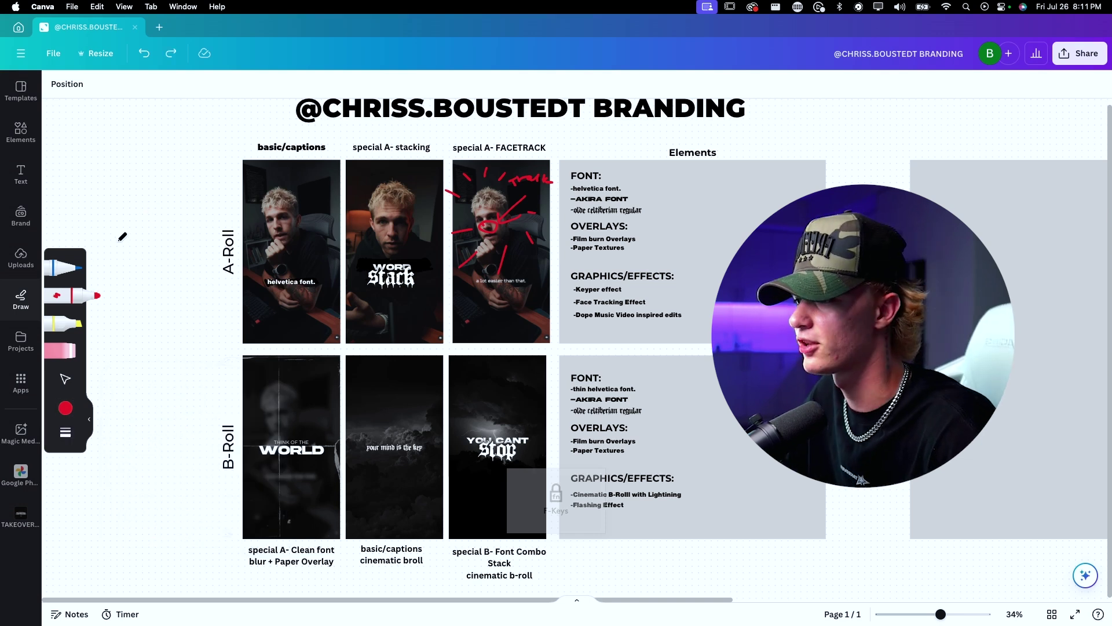
{"action": "left_click", "coordinate": [64, 379]}
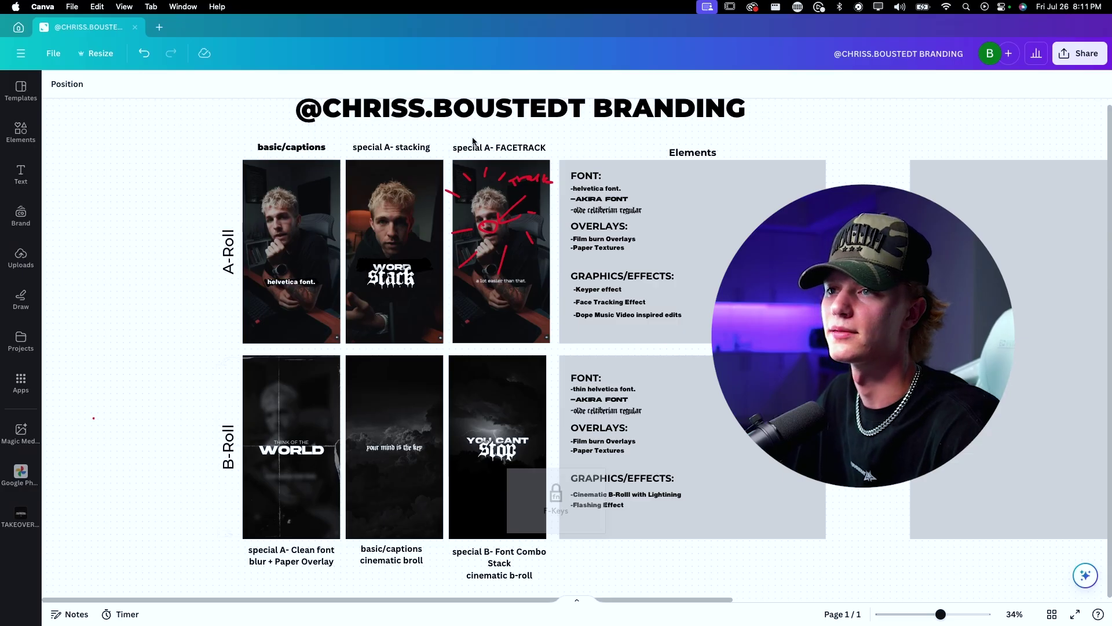
{"action": "mouse_move", "coordinate": [448, 136]}
{"action": "left_mouse_down"}
{"action": "mouse_move", "coordinate": [550, 177]}
{"action": "mouse_move", "coordinate": [547, 367]}
{"action": "mouse_move", "coordinate": [550, 351]}
{"action": "left_mouse_up"}
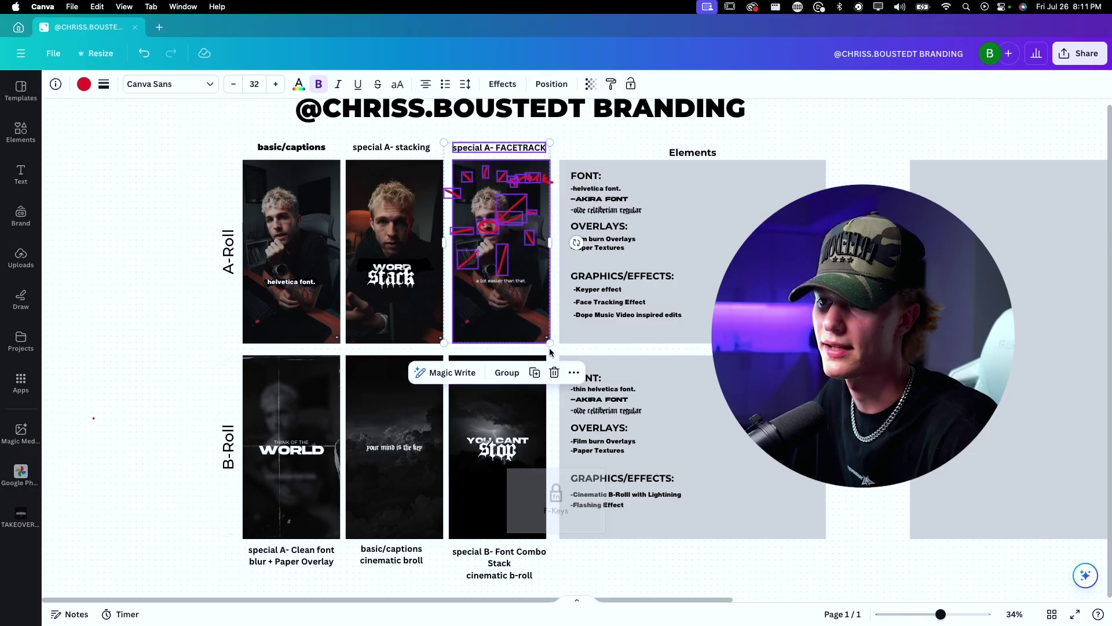
{"action": "left_click", "coordinate": [552, 353]}
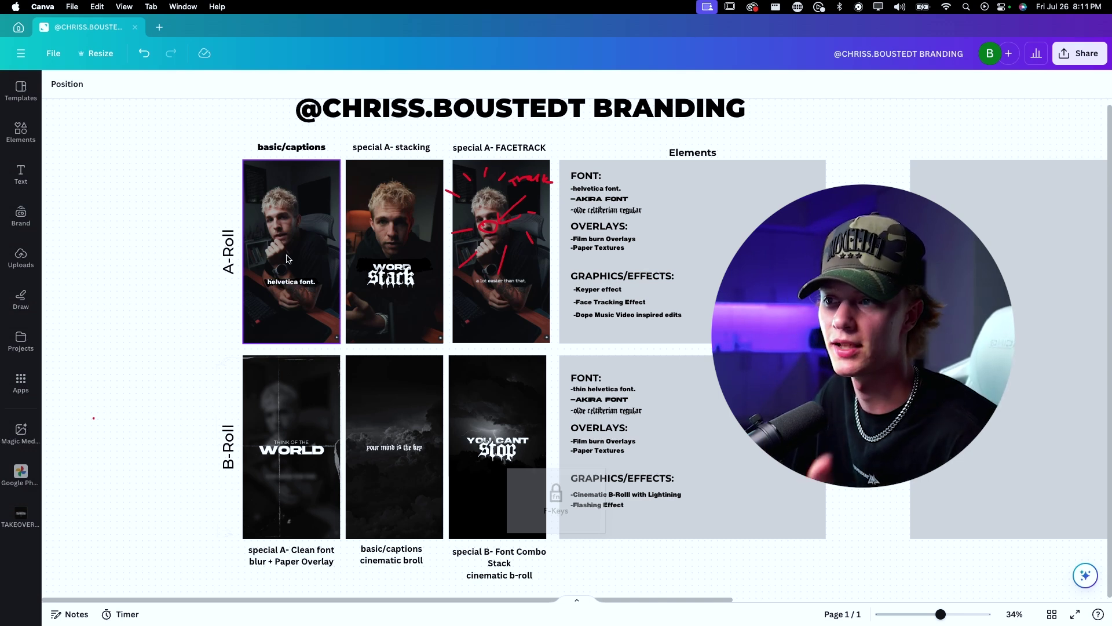
{"action": "mouse_move", "coordinate": [252, 124]}
{"action": "left_mouse_down"}
{"action": "mouse_move", "coordinate": [452, 324]}
{"action": "mouse_move", "coordinate": [546, 302]}
{"action": "mouse_move", "coordinate": [555, 346]}
{"action": "left_mouse_up"}
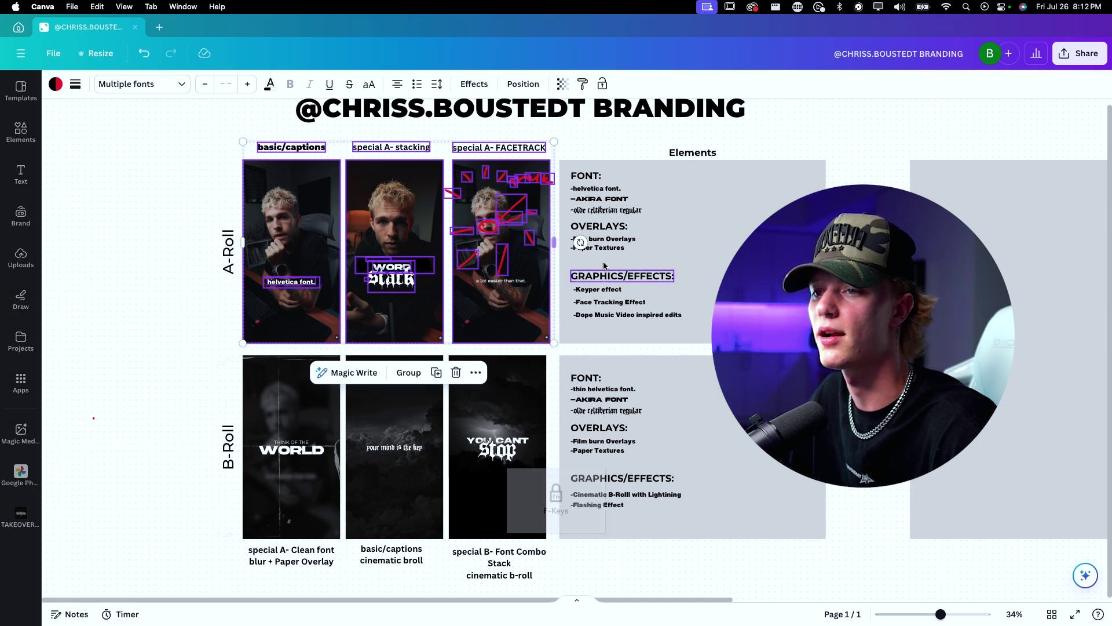
{"action": "left_click", "coordinate": [644, 143]}
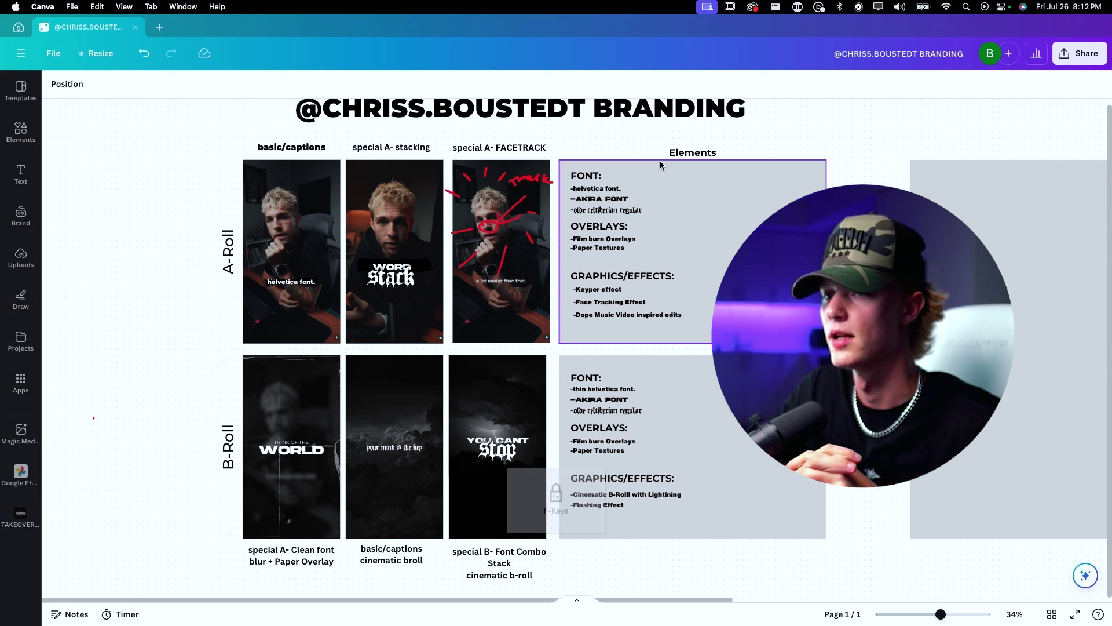
{"action": "left_click_drag", "start_coordinate": [816, 138], "coordinate": [723, 263]}
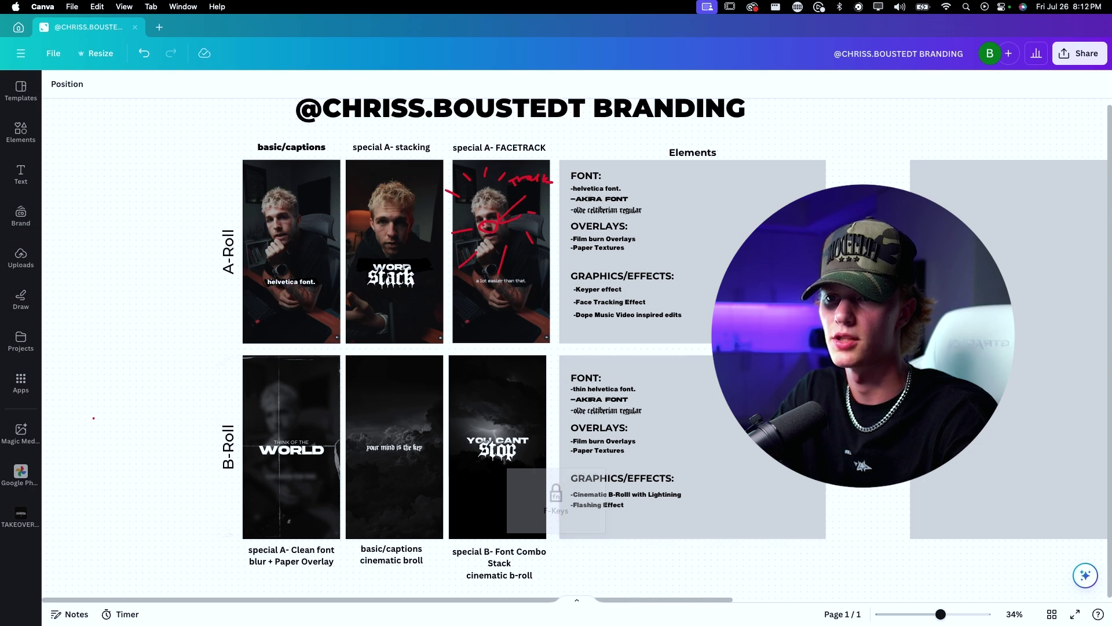
Examine the B-Roll row's font, overlay and effects lists, along with its basic/captions cinematic sample and Font Combo Stack sample
{"action": "left_click_drag", "start_coordinate": [879, 373], "coordinate": [612, 495]}
{"action": "left_click", "coordinate": [589, 536]}
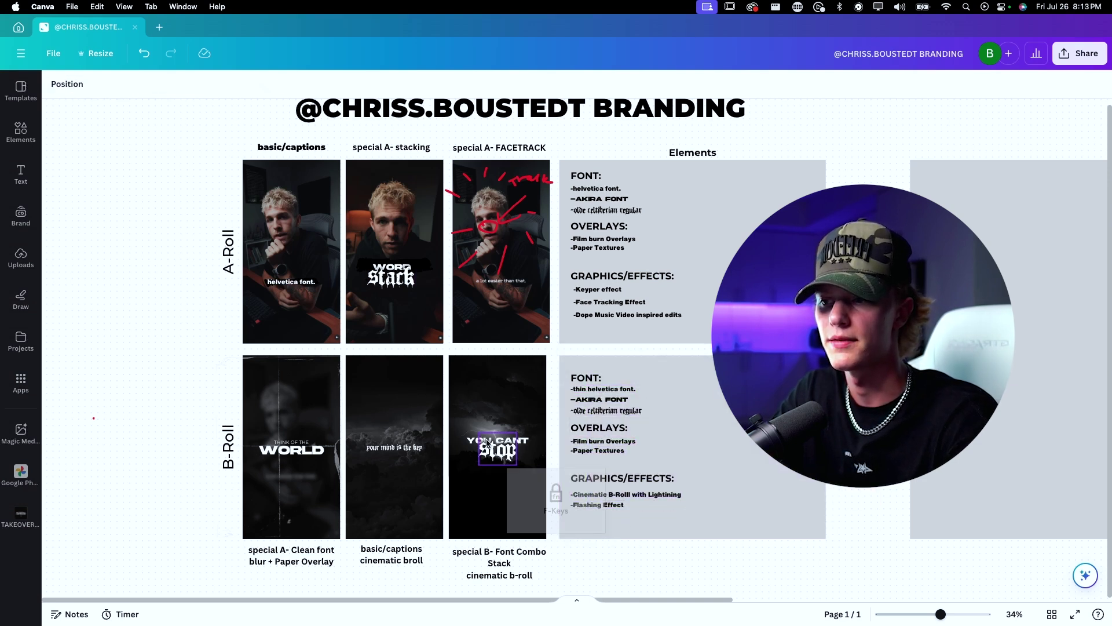
{"action": "left_click_drag", "start_coordinate": [668, 562], "coordinate": [567, 382]}
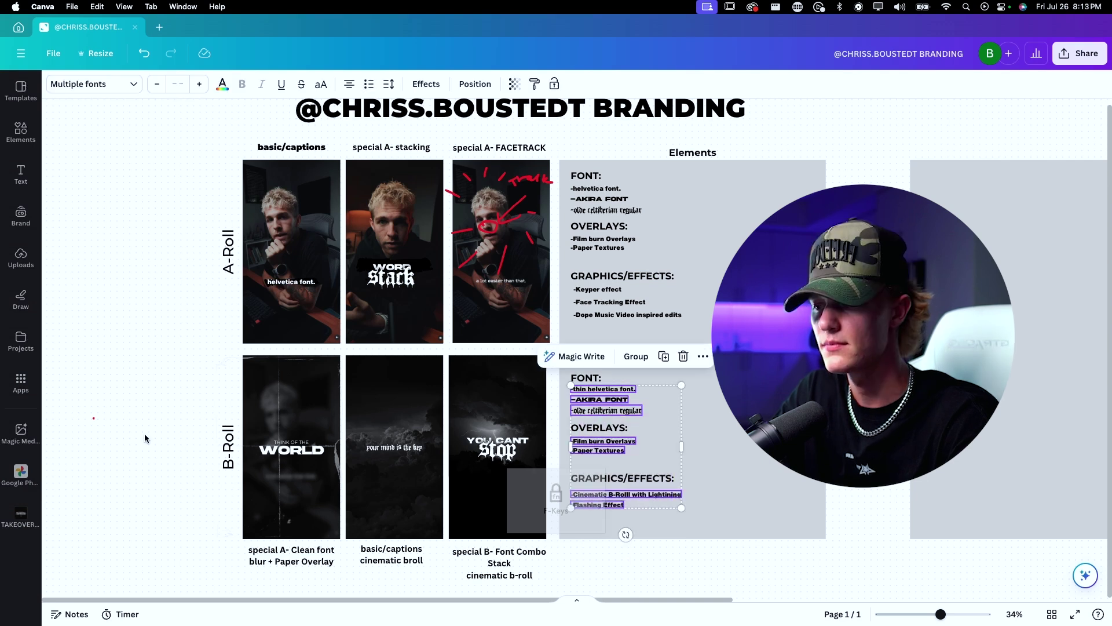
{"action": "left_click", "coordinate": [146, 436]}
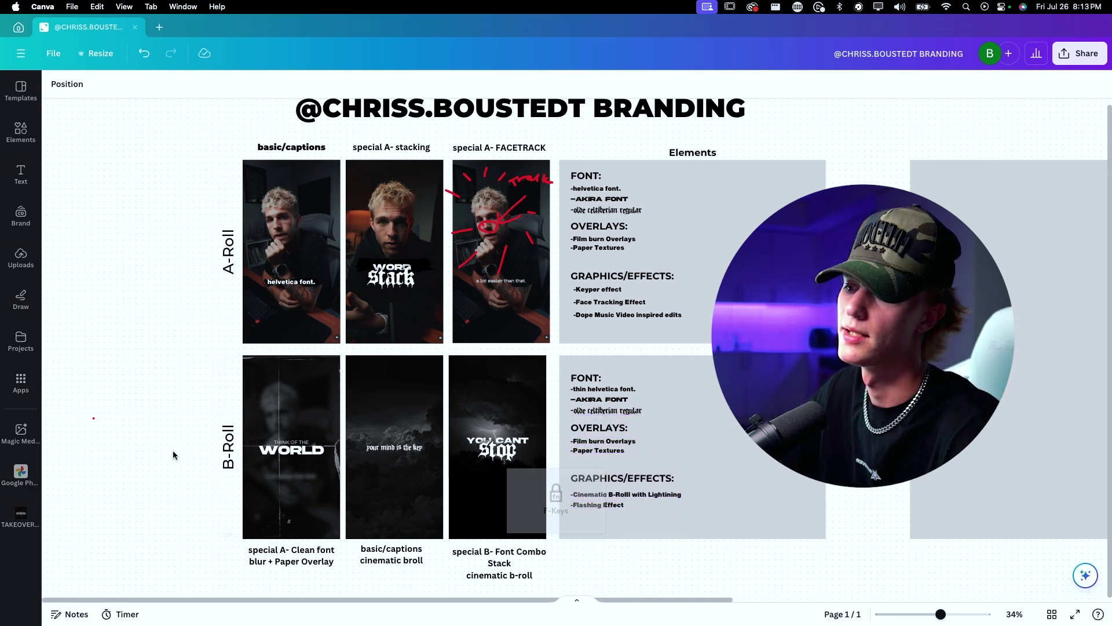
{"action": "scroll", "coordinate": [173, 450], "scroll_direction": "down", "scroll_amount": 1}
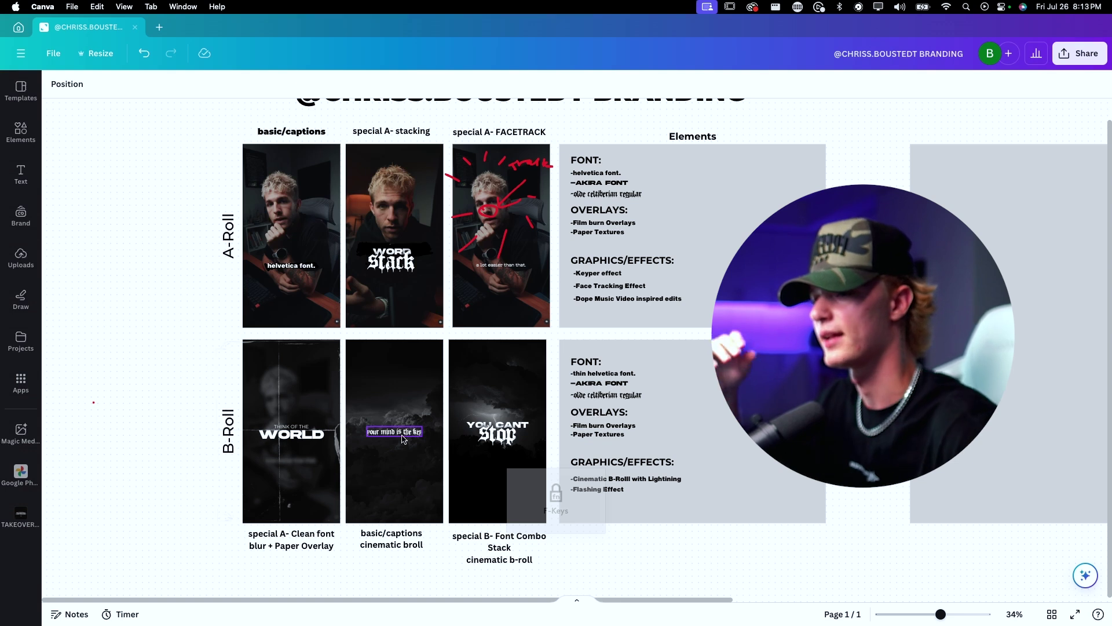
{"action": "left_click", "coordinate": [420, 532]}
{"action": "left_click", "coordinate": [385, 415], "text": "shift"}
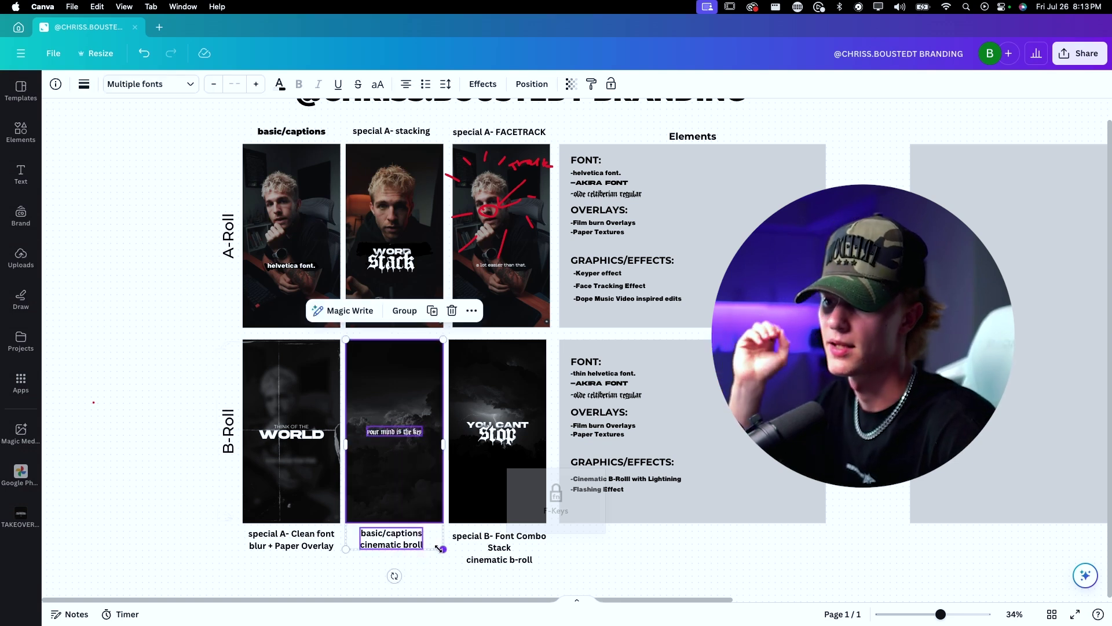
{"action": "left_click", "coordinate": [455, 570]}
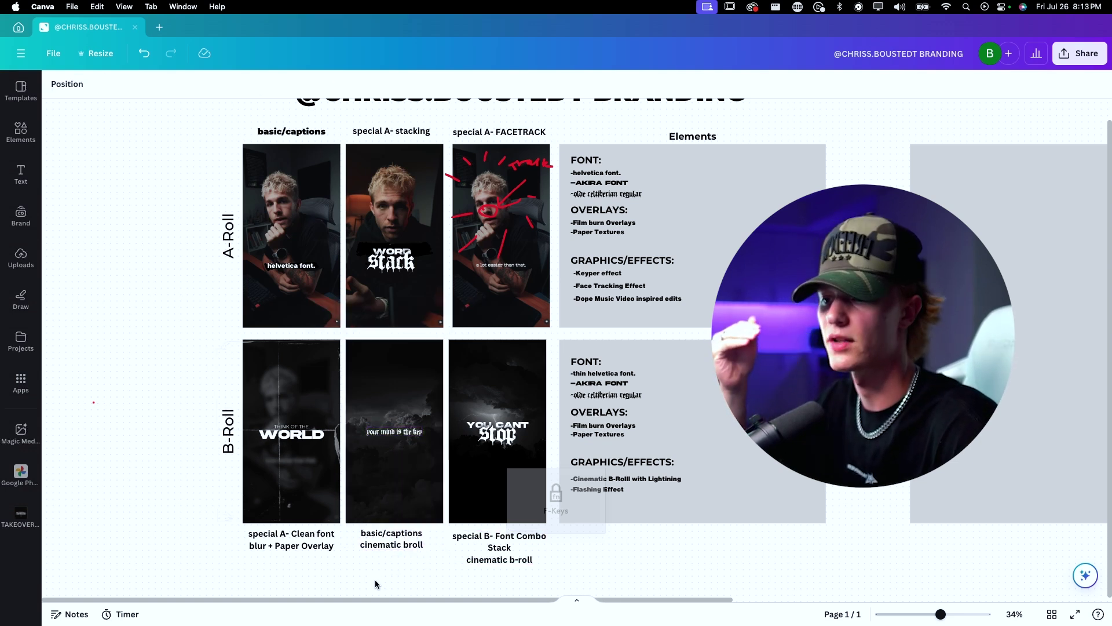
{"action": "left_click_drag", "start_coordinate": [375, 583], "coordinate": [502, 505]}
{"action": "left_click", "coordinate": [516, 578]}
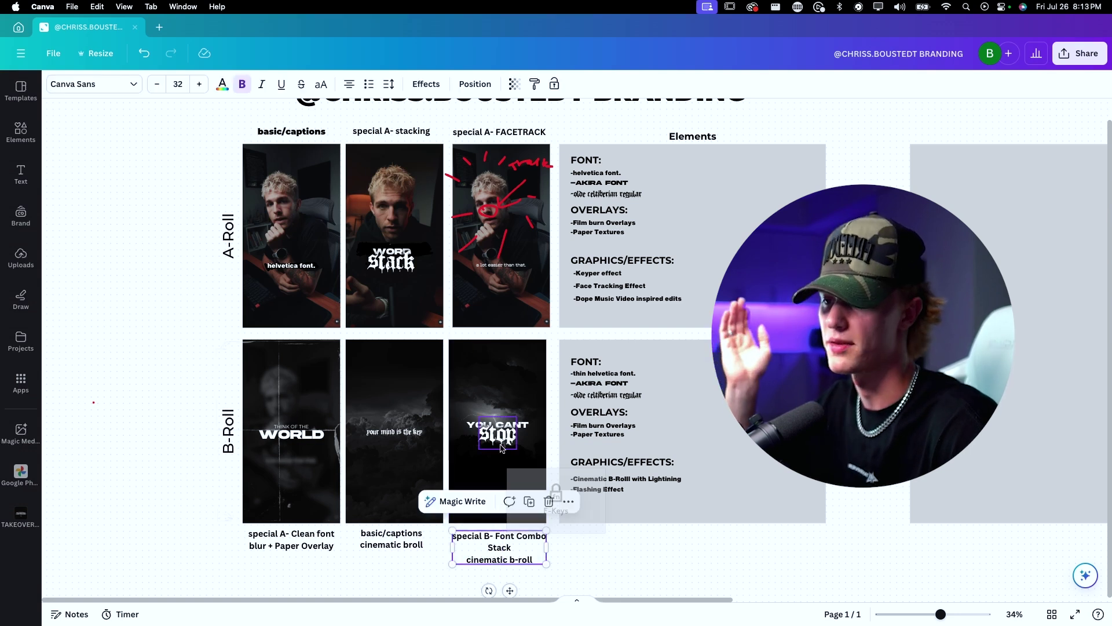
{"action": "key", "text": "Escape"}
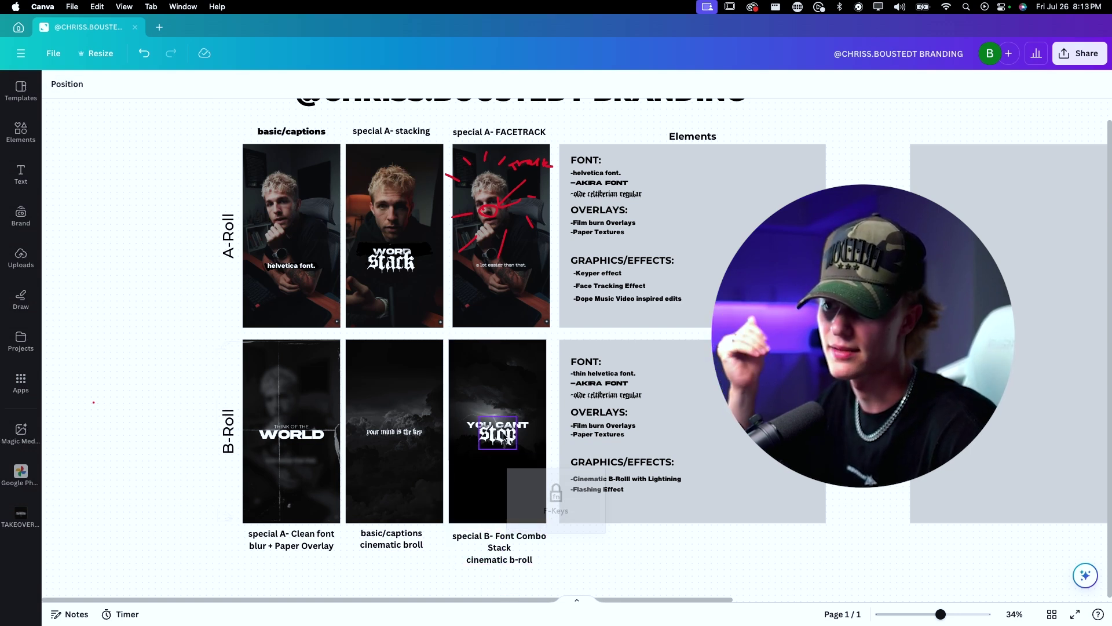